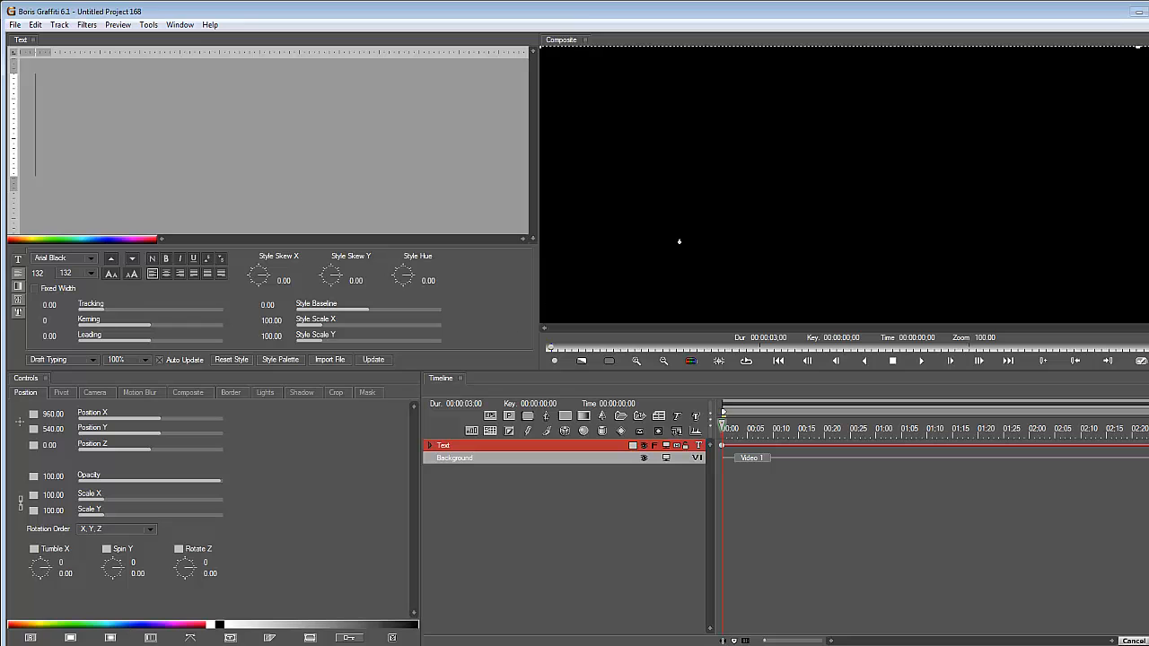
# Draw a large ellipse in the middle of the frame on a new spline track and turn off its fill
pyautogui.scroll(1, 680, 241)
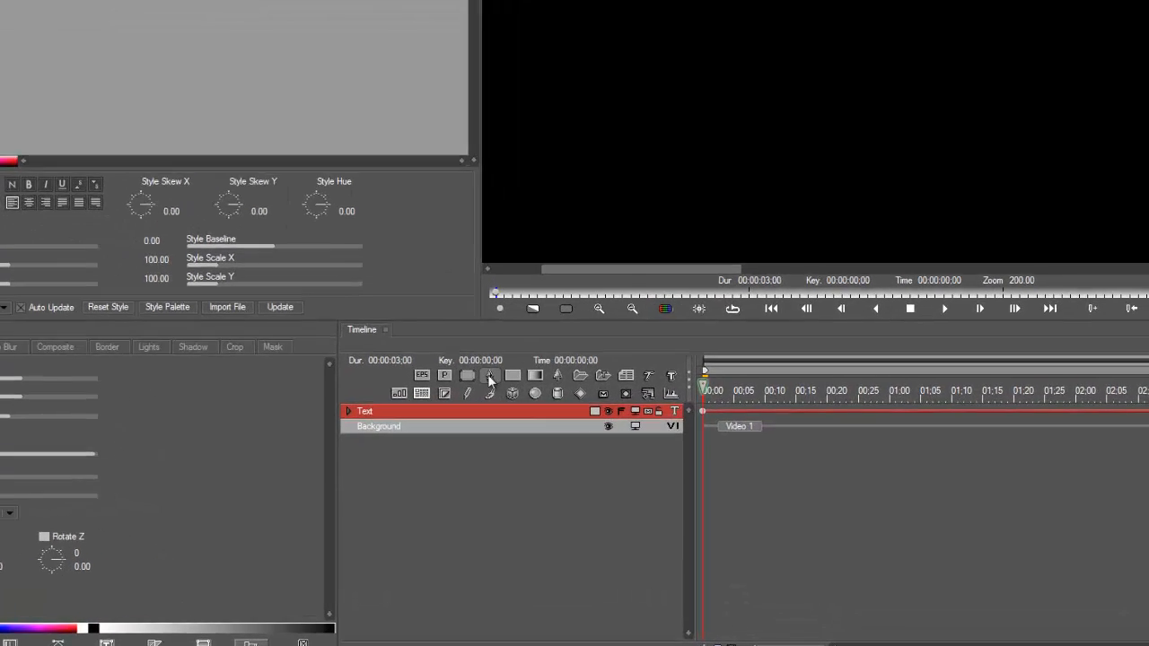
pyautogui.click(545, 416)
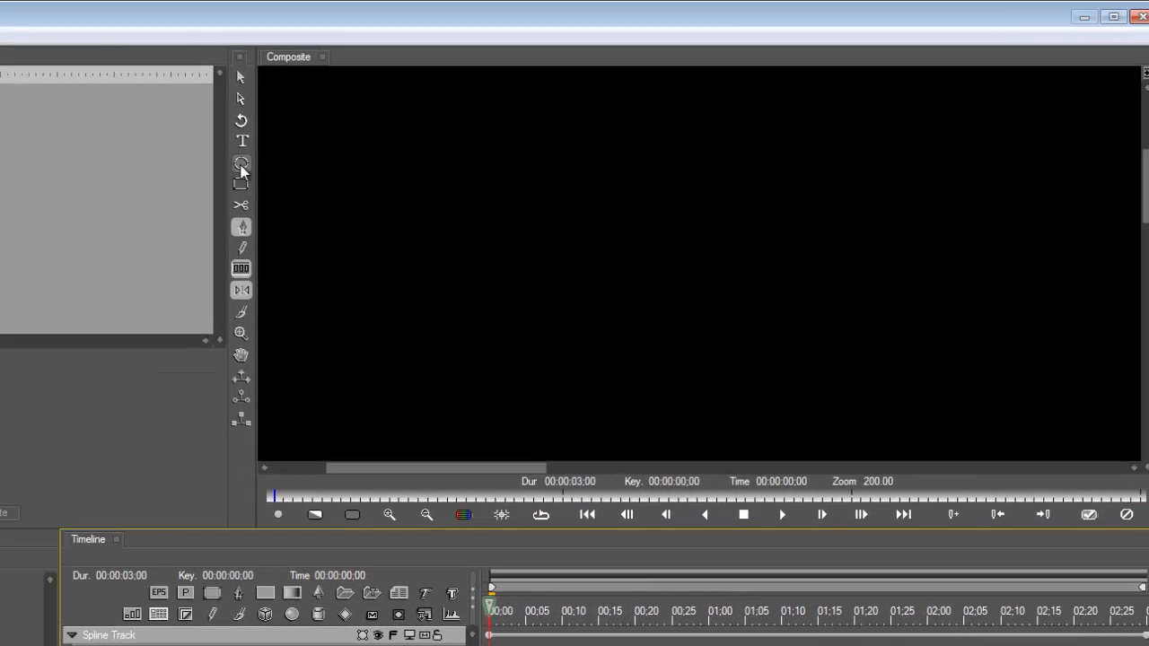
pyautogui.scroll(-2, 527, 68)
pyautogui.scroll(-1, 403, 234)
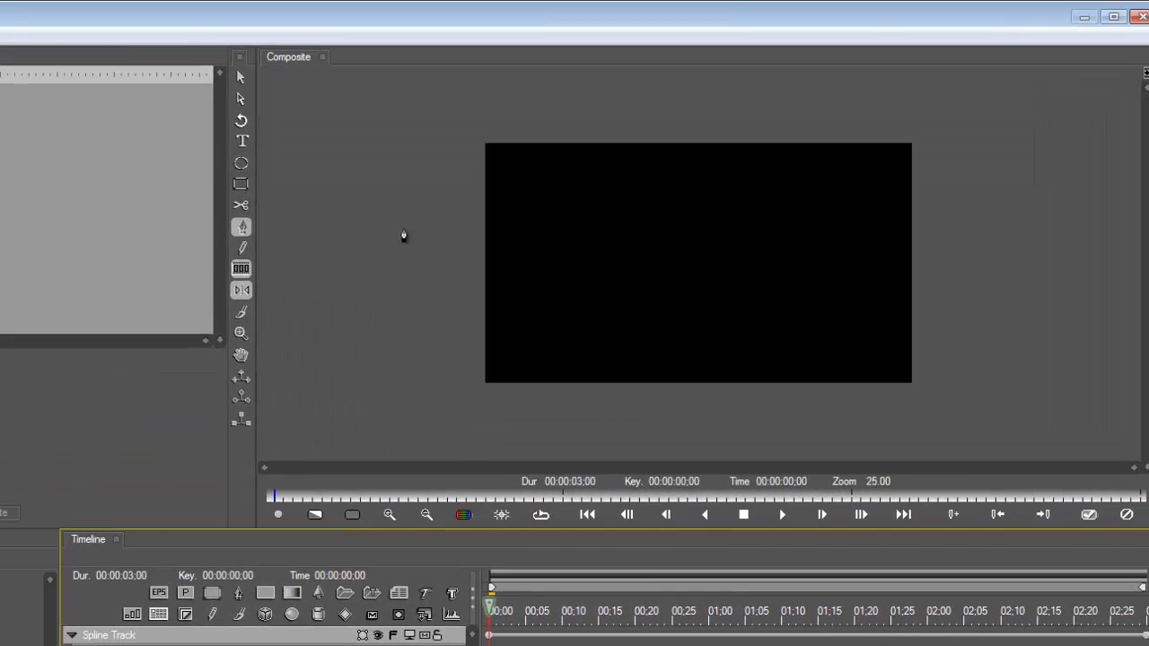
pyautogui.click(241, 163)
pyautogui.click(591, 167)
pyautogui.moveTo(587, 205); pyautogui.dragTo(821, 373)
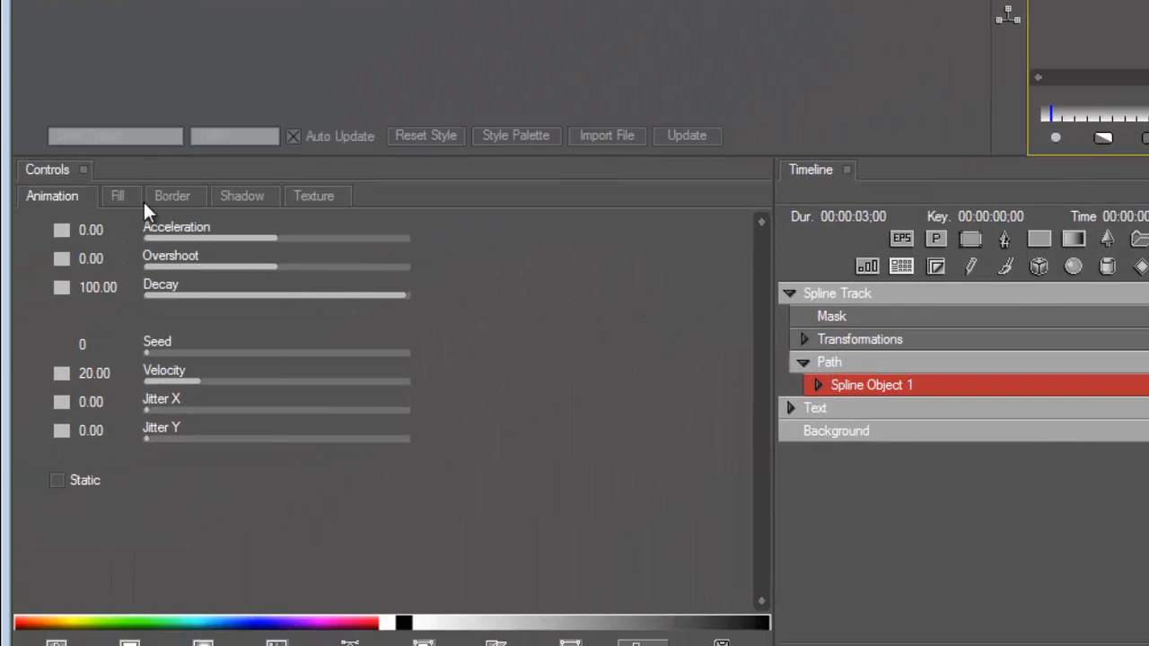
pyautogui.click(120, 194)
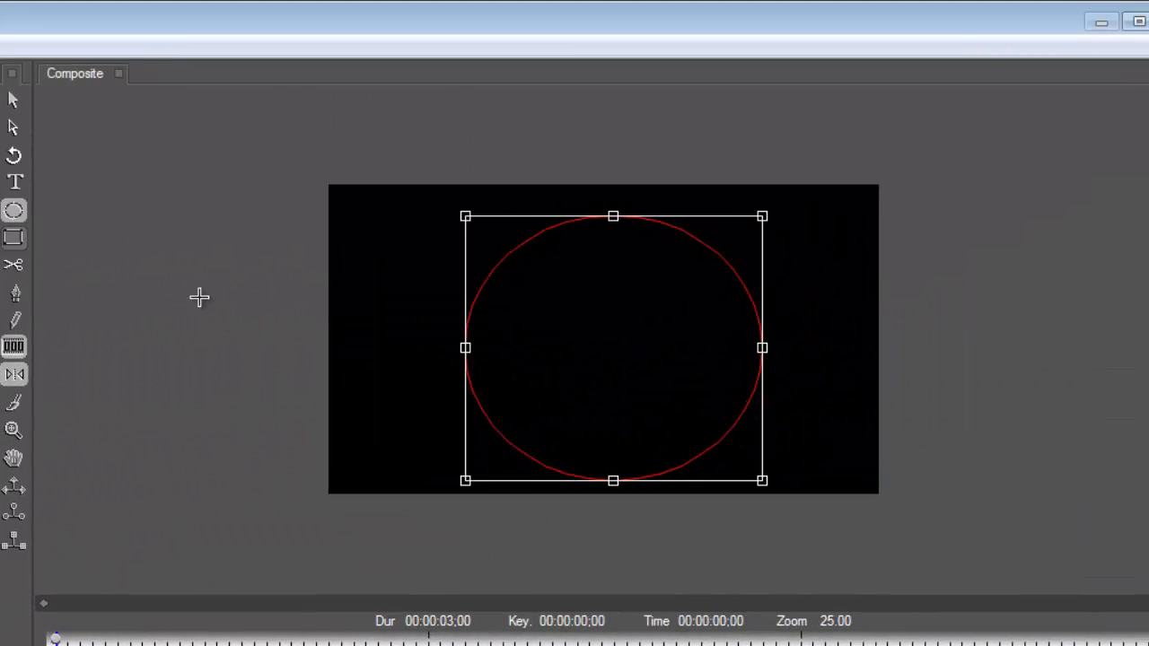
# Draw a smaller ellipse inside the large one and move it to the large ellipse's centre
pyautogui.moveTo(546, 300); pyautogui.dragTo(700, 432)
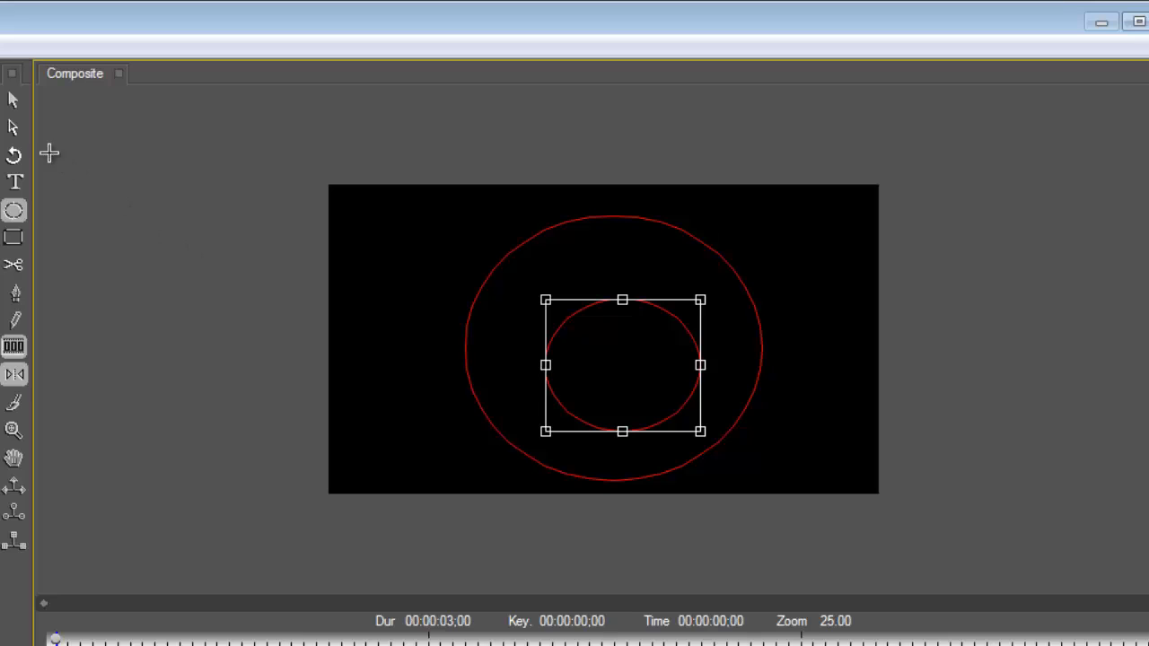
pyautogui.click(15, 128)
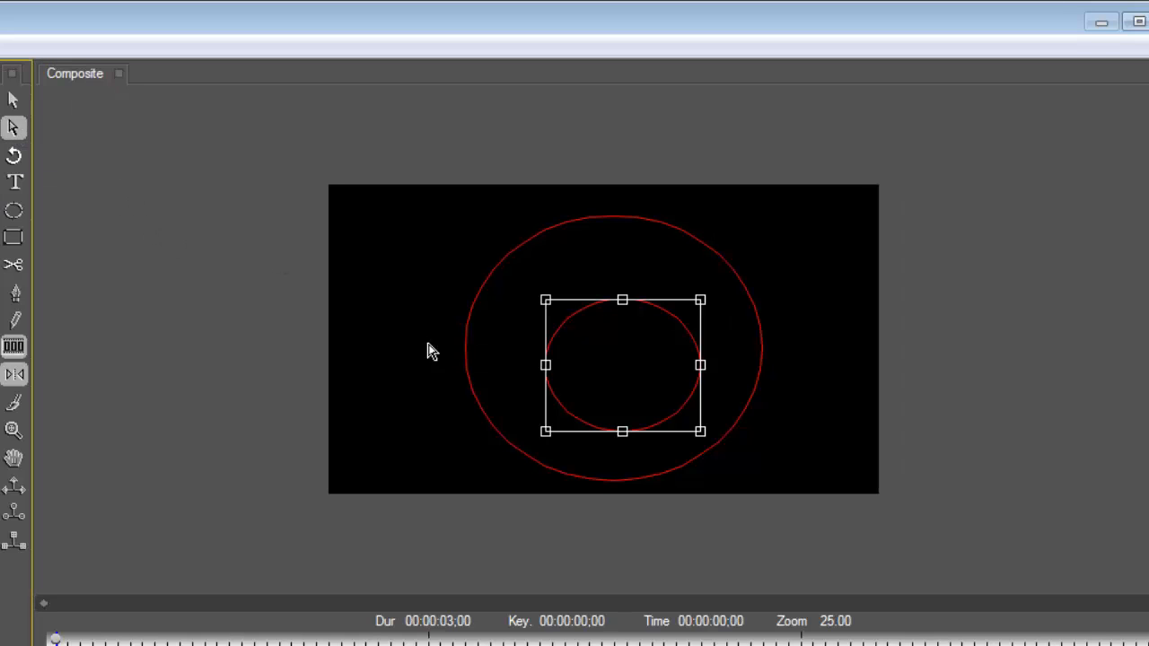
pyautogui.click(580, 328)
pyautogui.moveTo(580, 327); pyautogui.dragTo(570, 312)
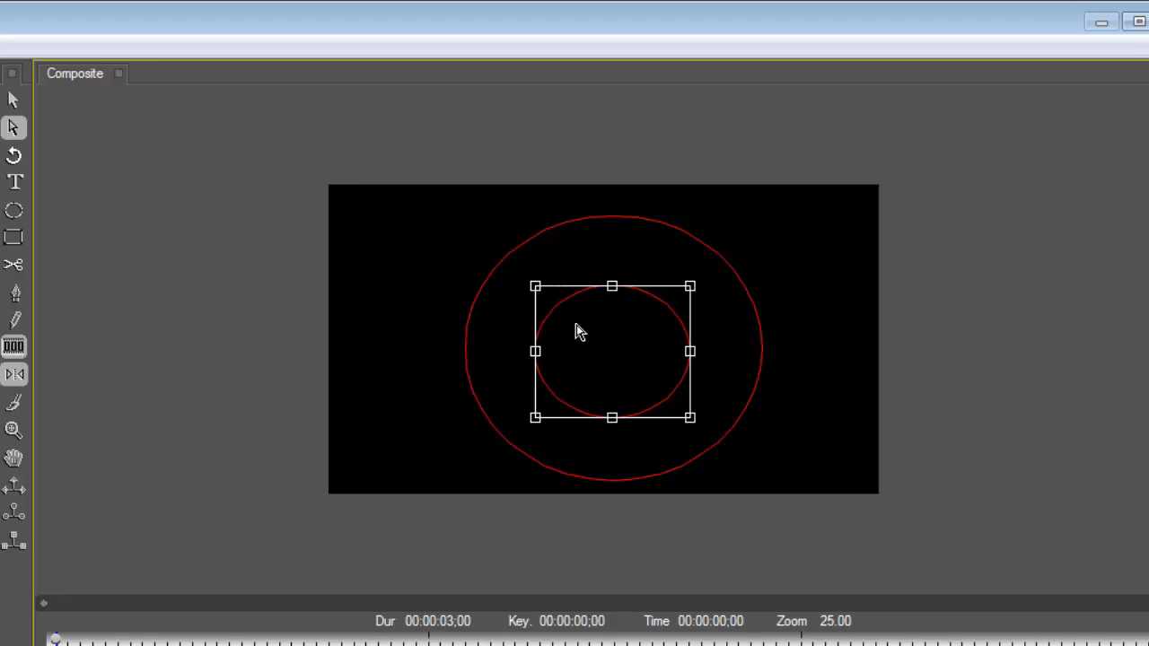
# Select both ellipses and check the fill blend options and the available path contour commands
pyautogui.keyDown('shift'); pyautogui.click(492, 288); pyautogui.keyUp('shift')
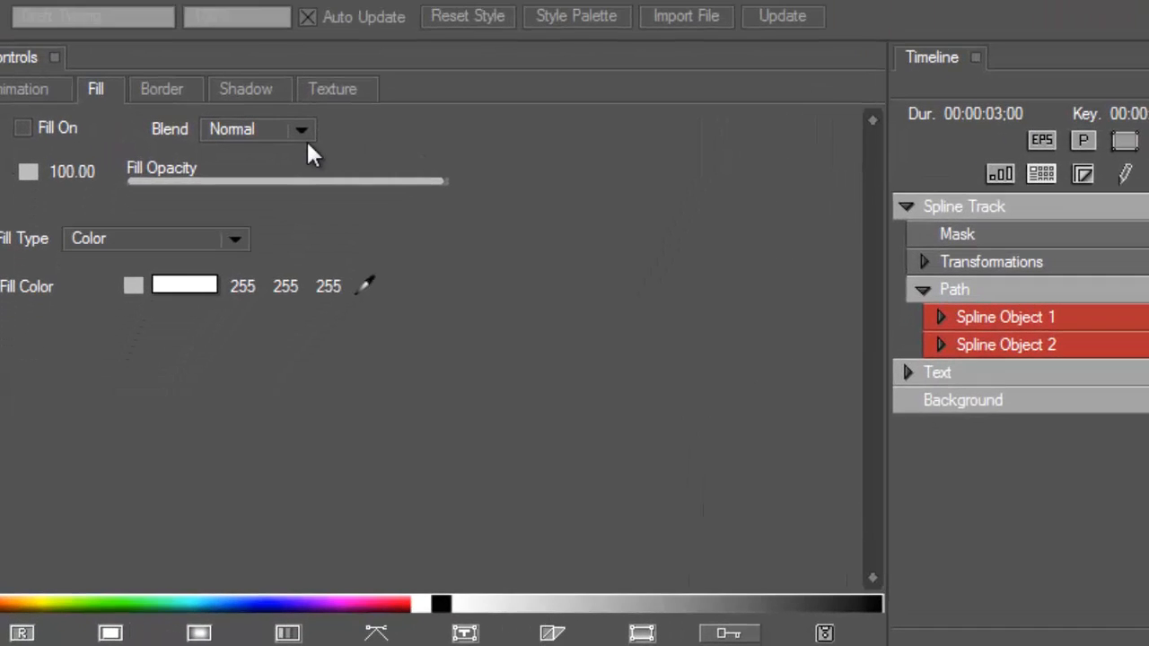
pyautogui.click(137, 413)
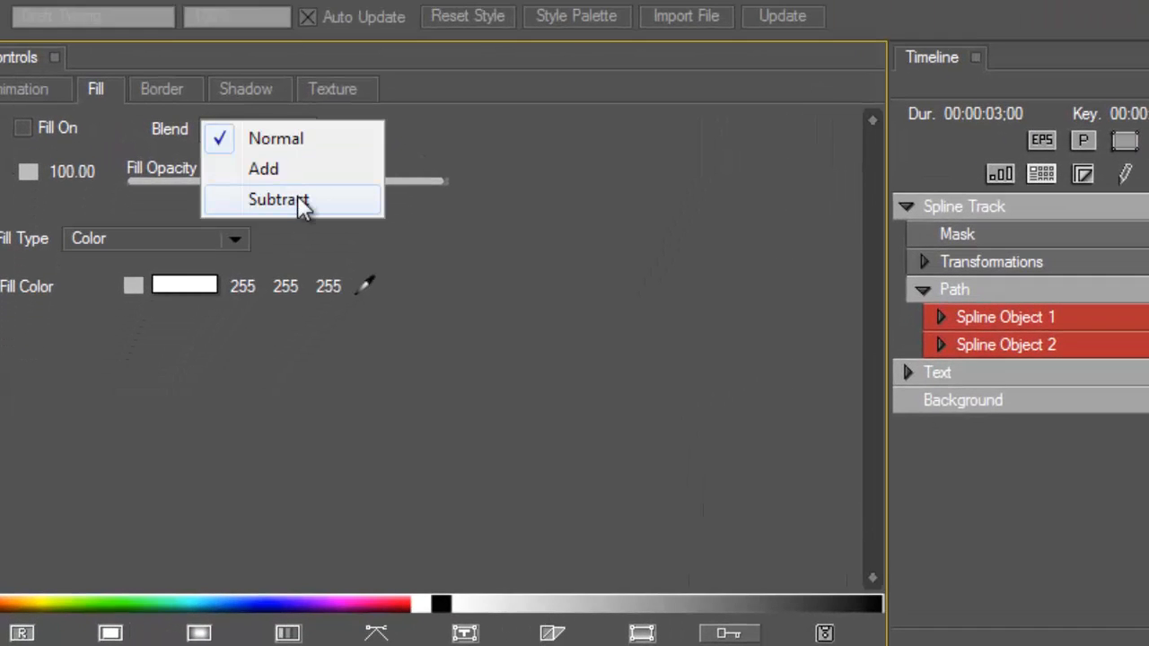
pyautogui.click(579, 133)
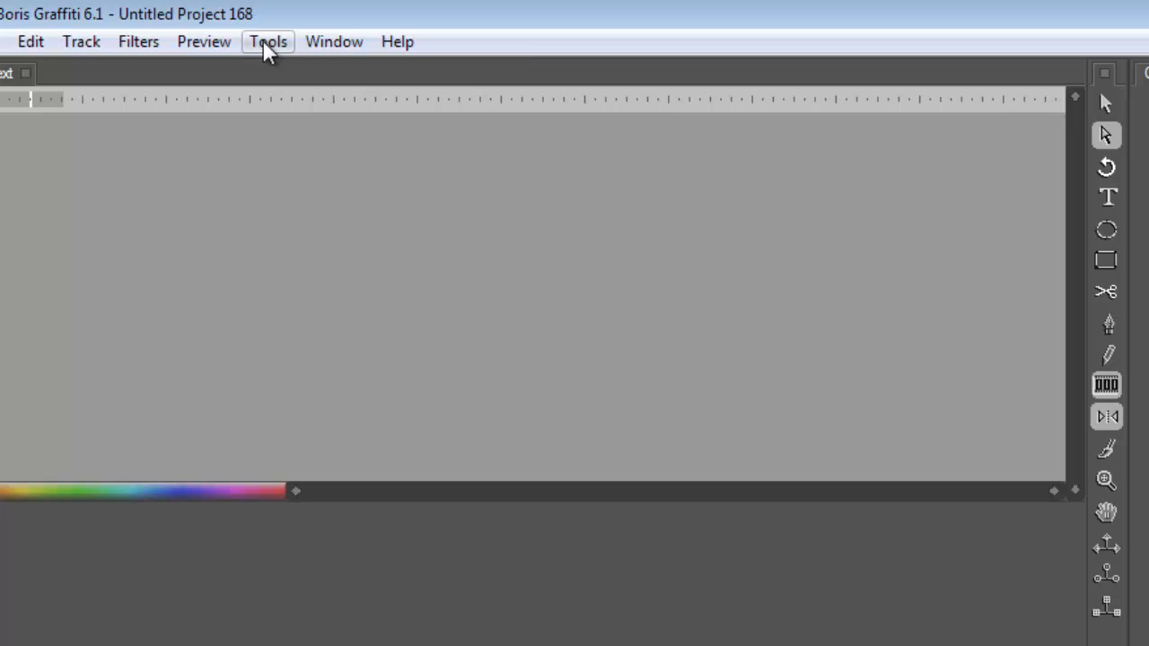
pyautogui.click(264, 42)
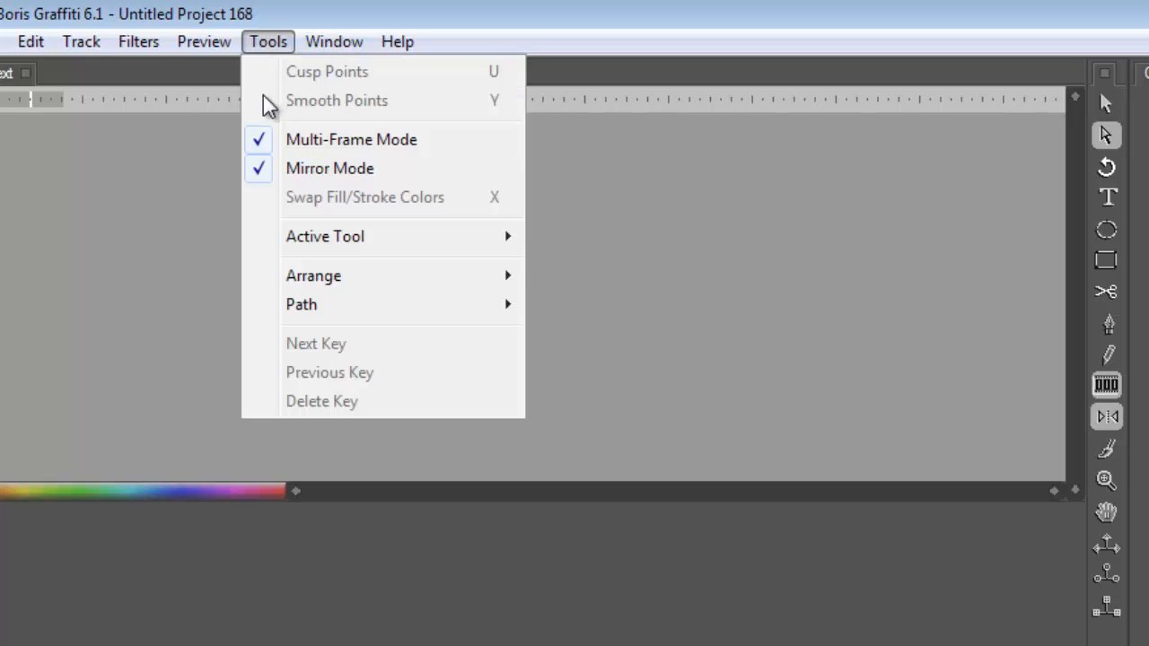
pyautogui.moveTo(297, 303)
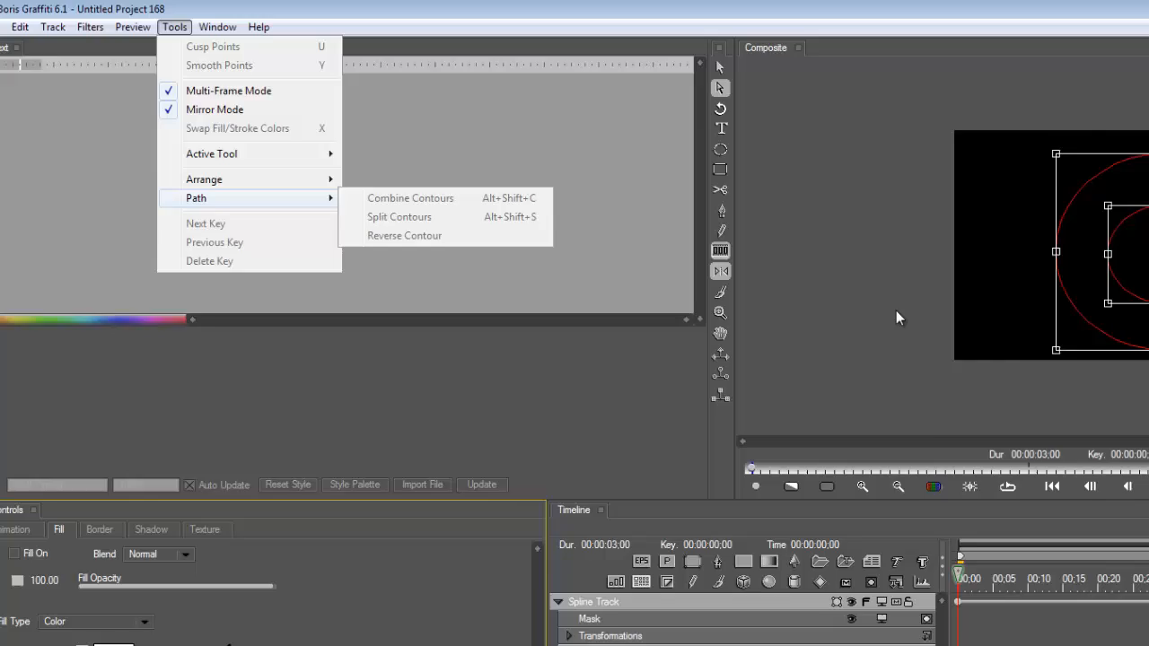
pyautogui.click(732, 275)
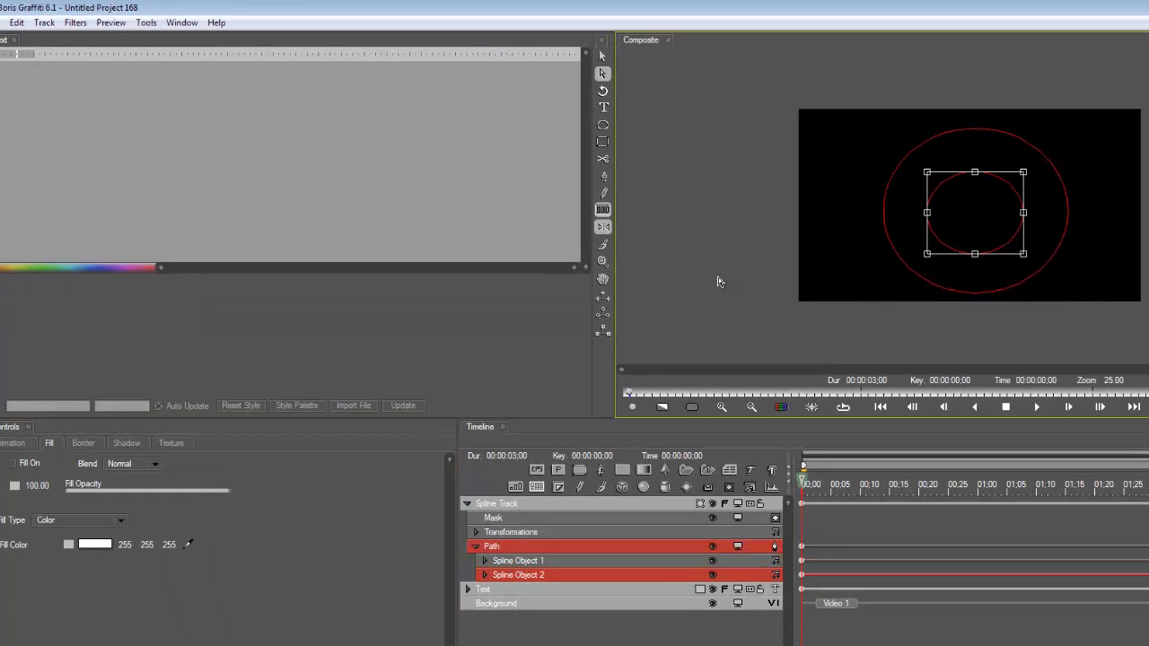
# Combine the contours of the inner and outer ellipses into one path and turn its fill on
pyautogui.click(948, 189)
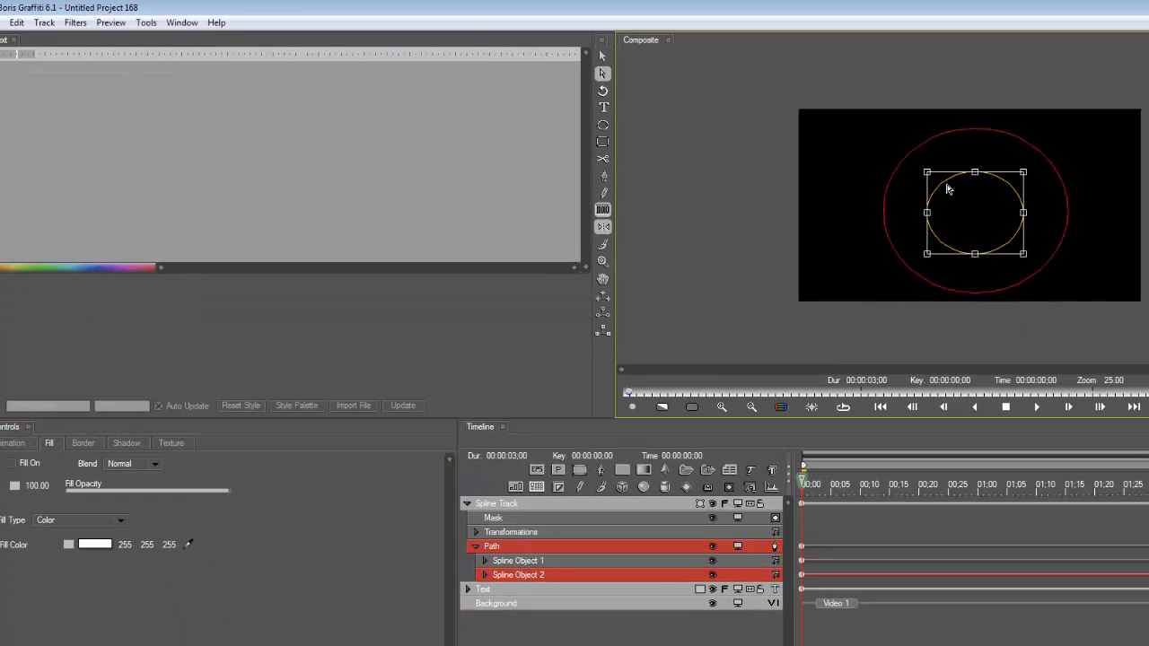
pyautogui.keyDown('shift'); pyautogui.click(901, 165); pyautogui.keyUp('shift')
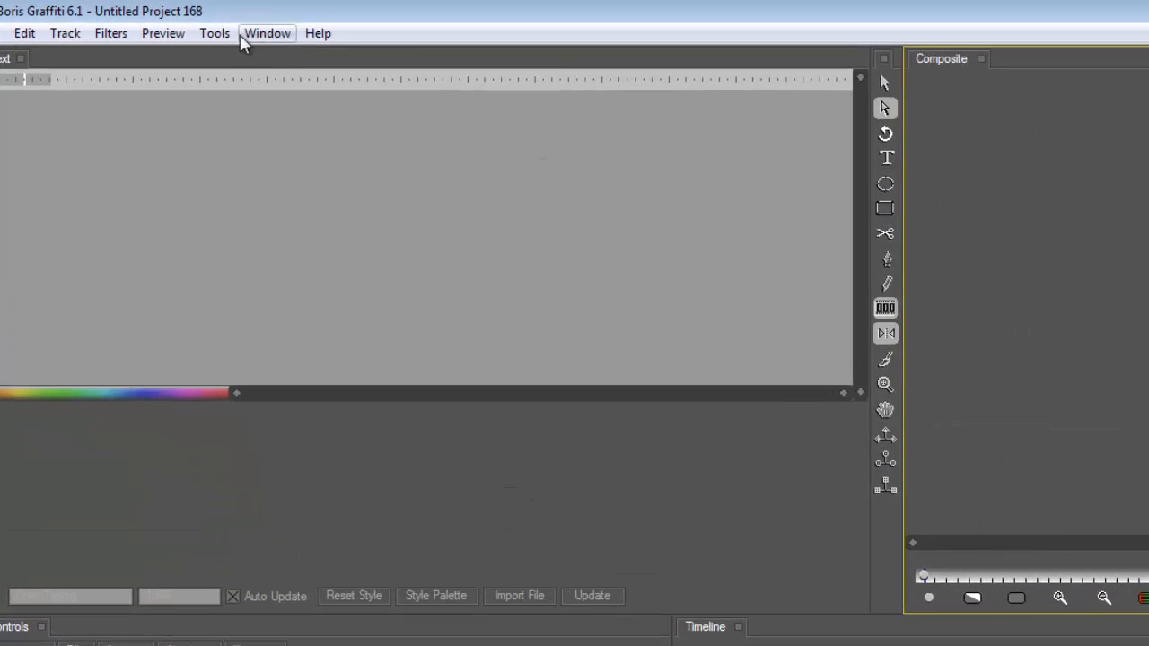
pyautogui.click(218, 33)
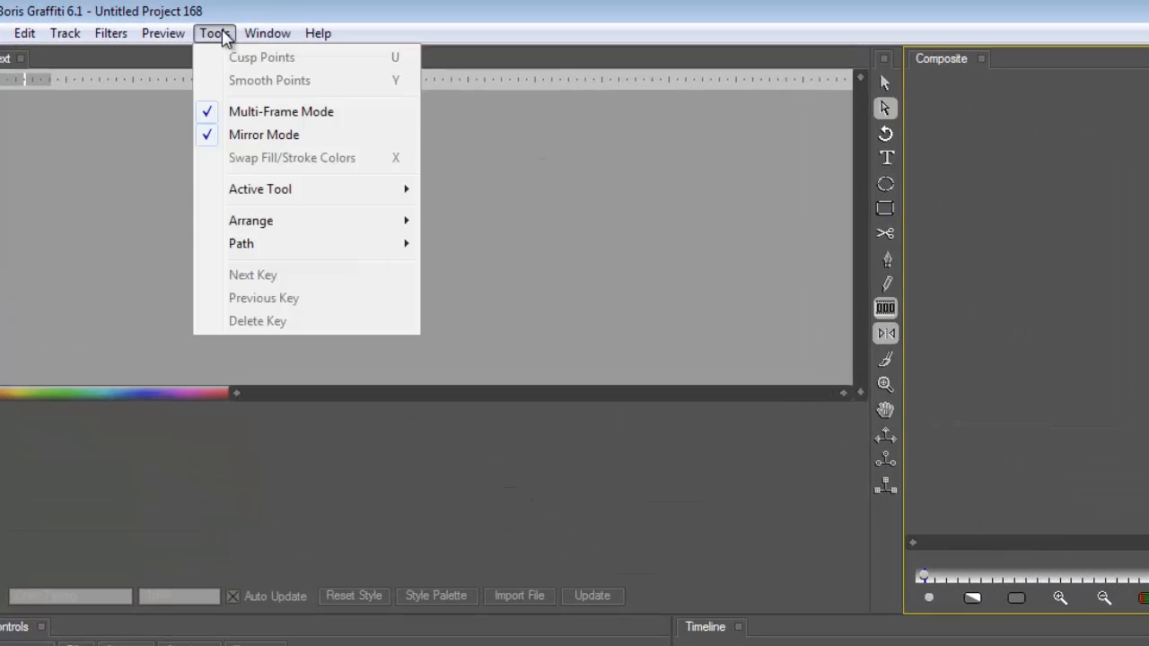
pyautogui.moveTo(274, 249)
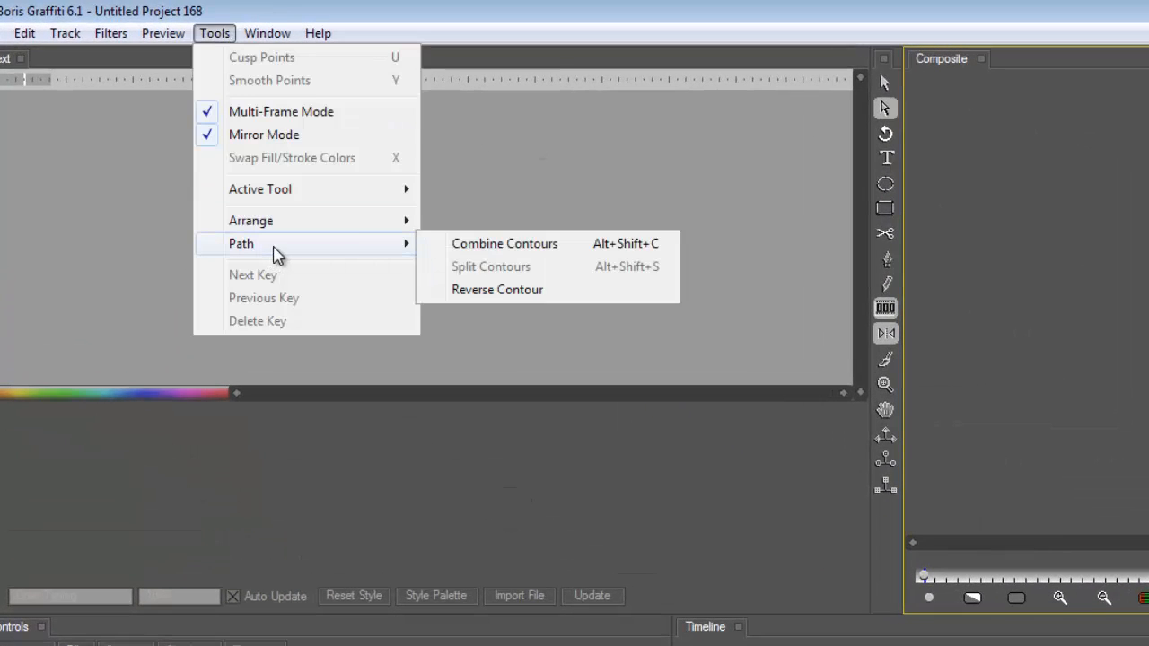
pyautogui.click(506, 244)
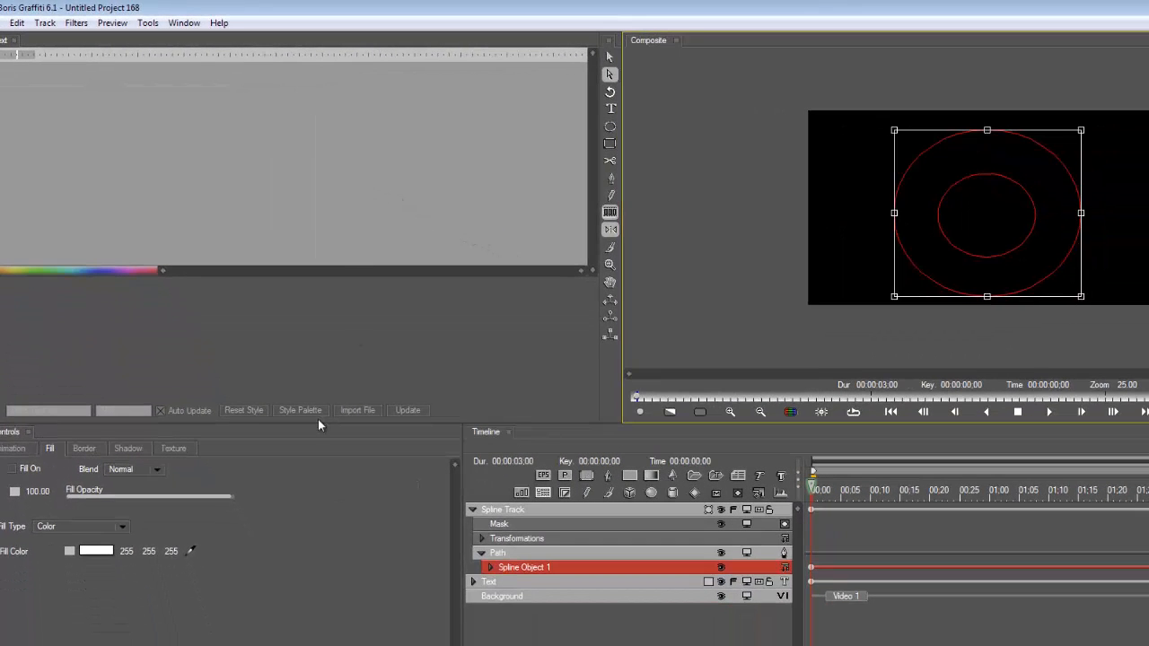
pyautogui.click(14, 470)
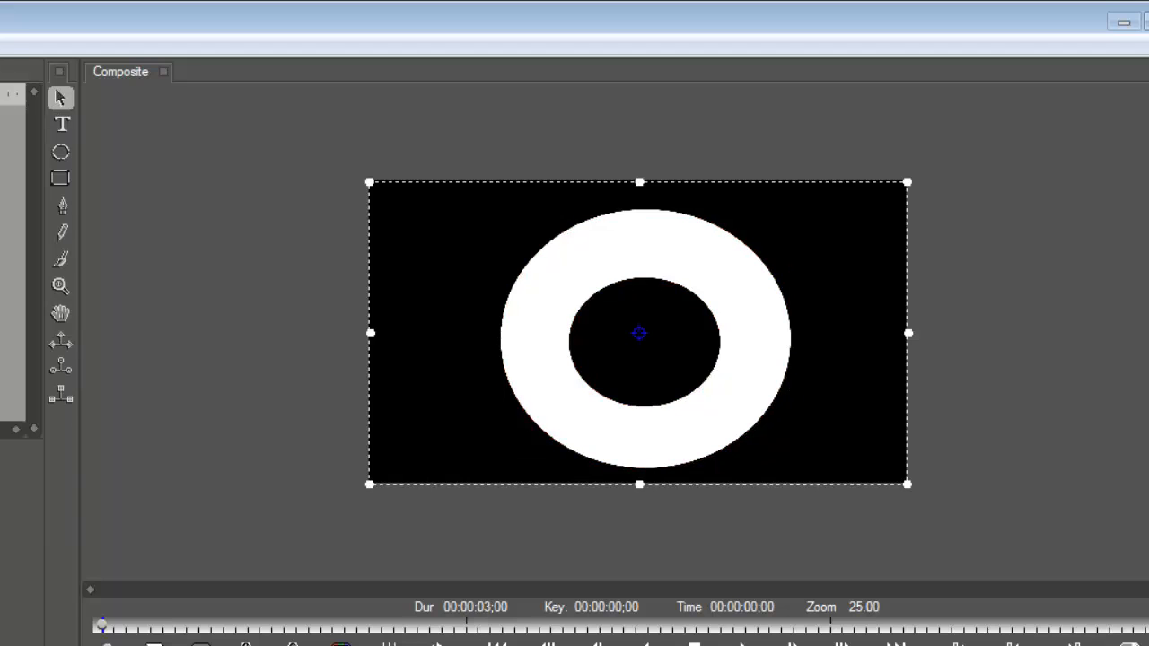
# Delete the ring's spline track and replace the text track's media with the picture Couple.jpg
pyautogui.press('Delete')
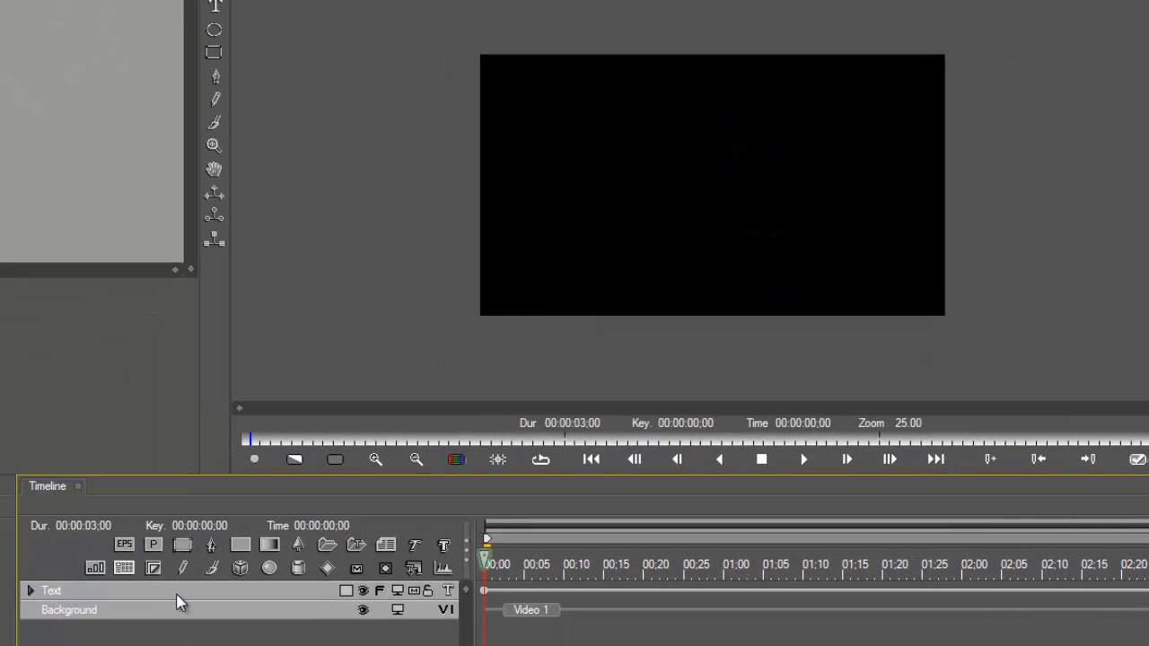
pyautogui.click(448, 591)
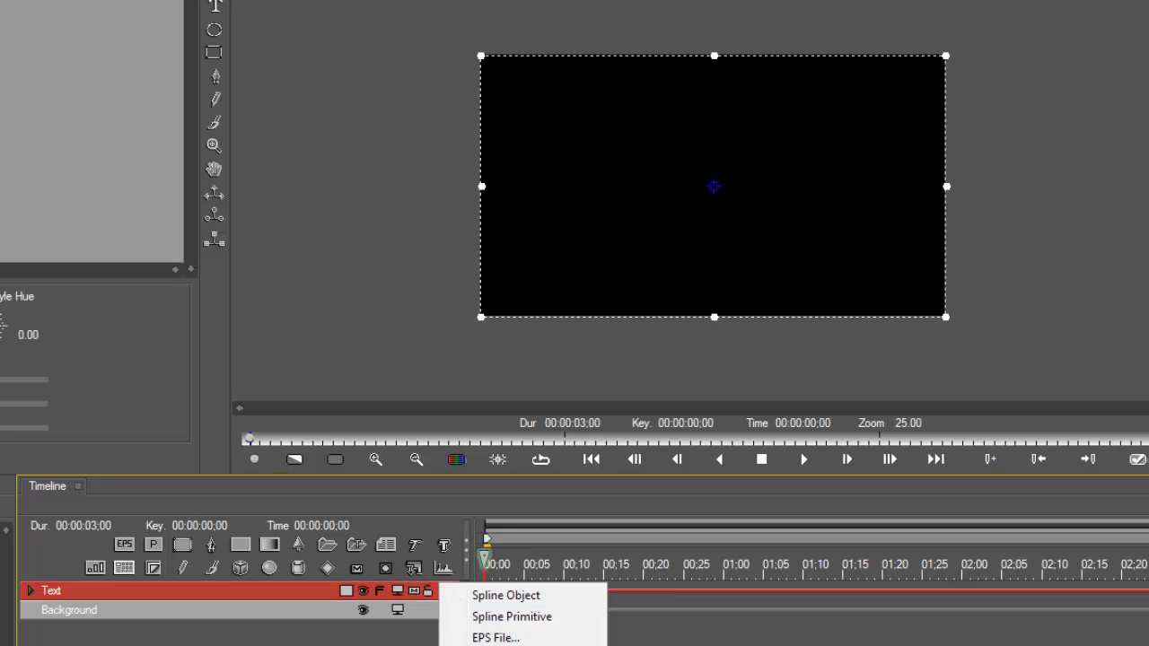
pyautogui.click(496, 645)
pyautogui.doubleClick(239, 441)
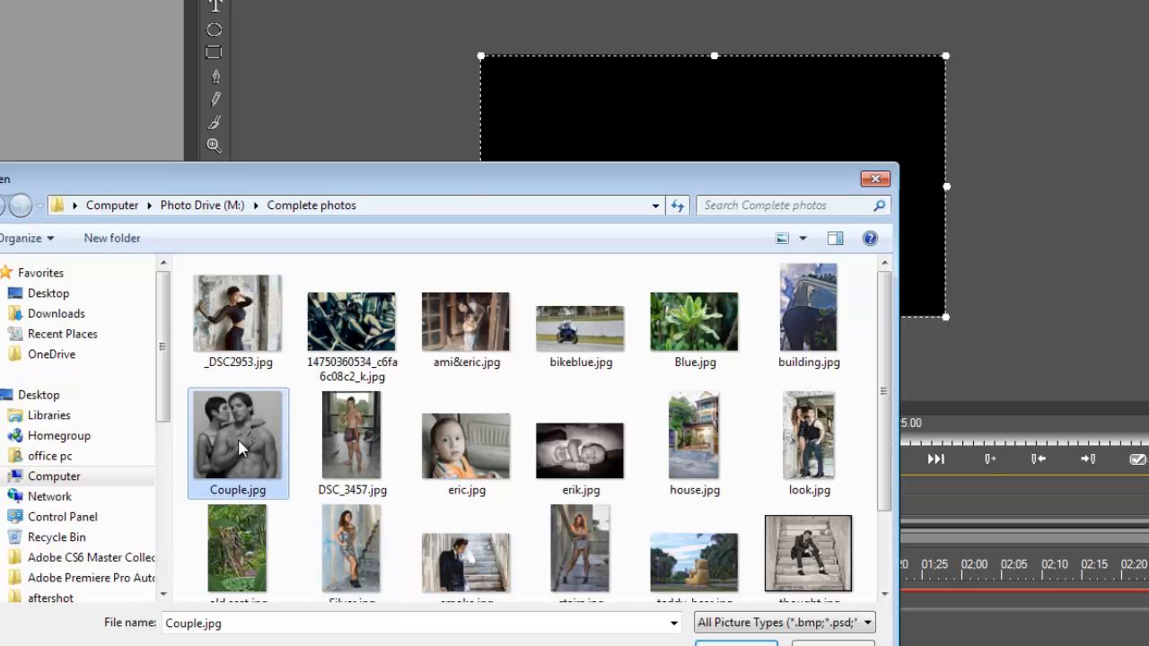
# Scale the couple photo down proportionally until its full height fits inside the frame
pyautogui.scroll(-1, 575, 350)
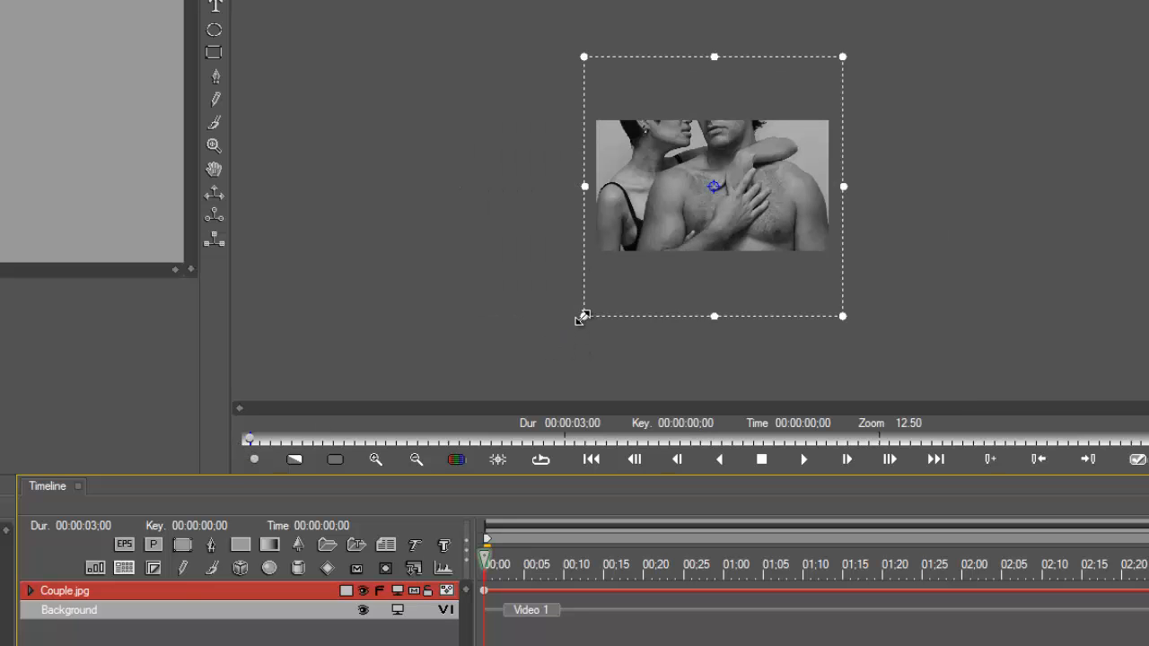
pyautogui.moveTo(583, 315)
pyautogui.mouseDown()
pyautogui.moveTo(608, 275)
pyautogui.moveTo(646, 253)
pyautogui.mouseUp()
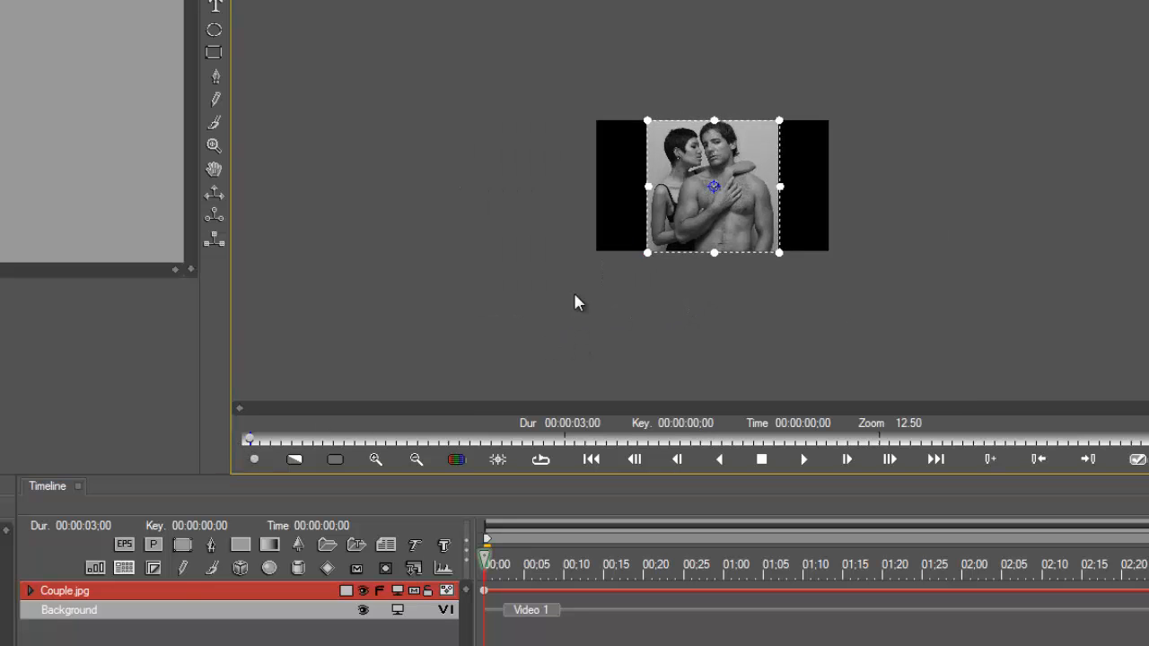
pyautogui.scroll(2, 575, 303)
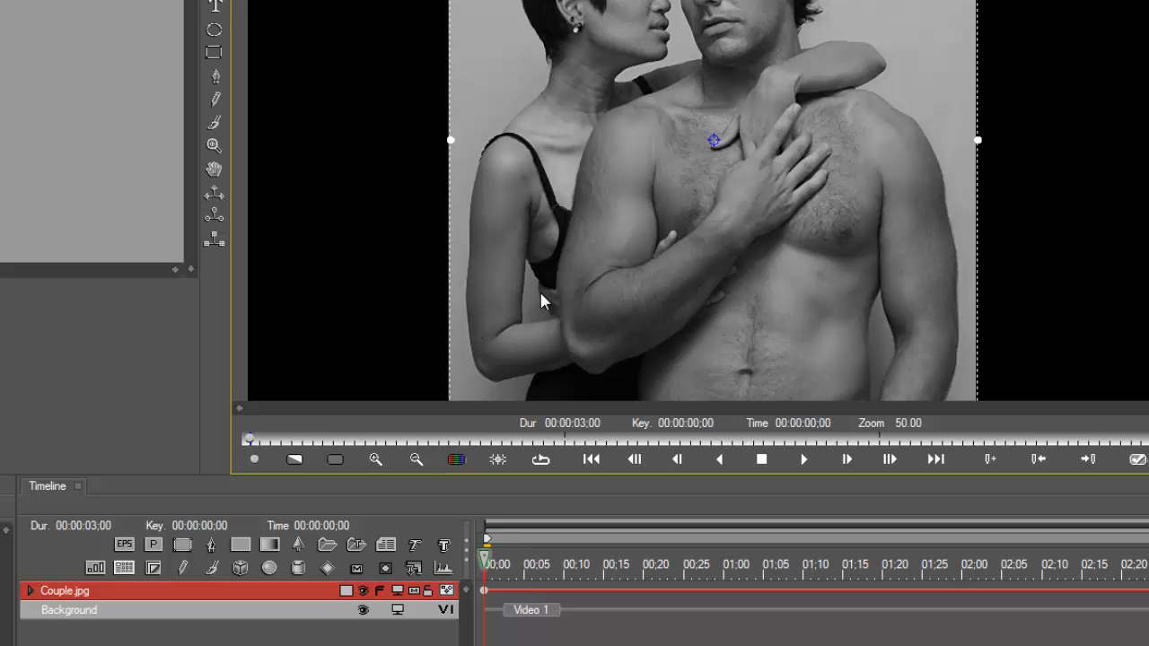
pyautogui.scroll(-1, 538, 289)
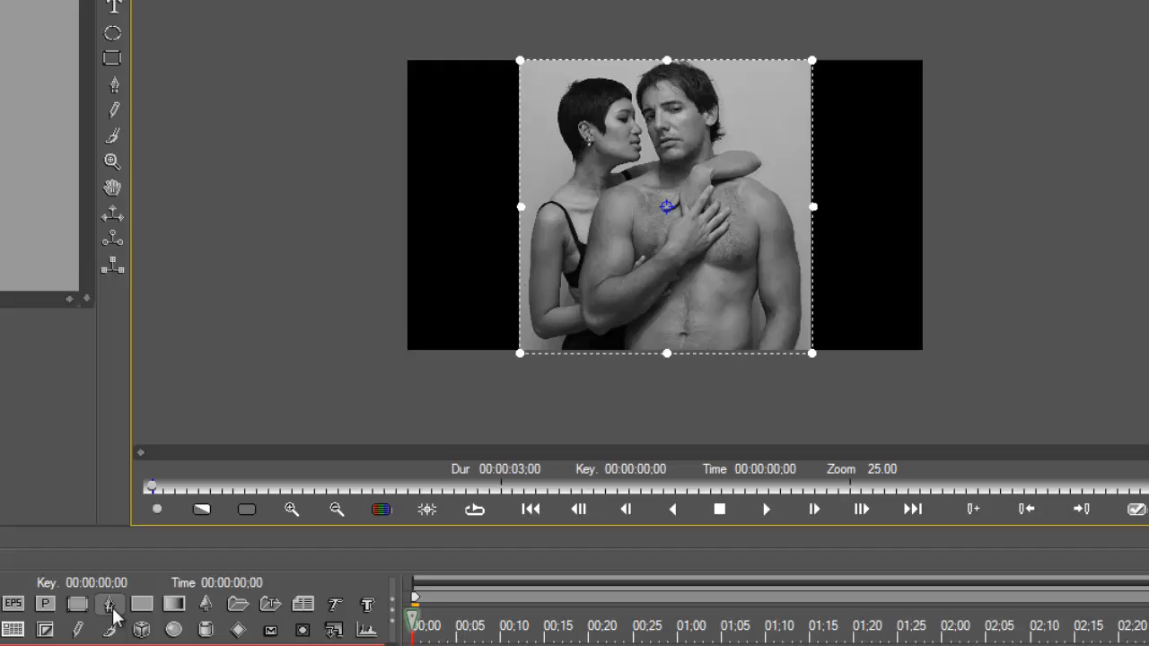
# Trace the couple's outline with the Pen tool on a new spline track, from the man's outer arm over both heads down the woman's arm
pyautogui.click(112, 610)
pyautogui.moveTo(789, 360); pyautogui.dragTo(791, 346)
pyautogui.moveTo(800, 318); pyautogui.dragTo(800, 310)
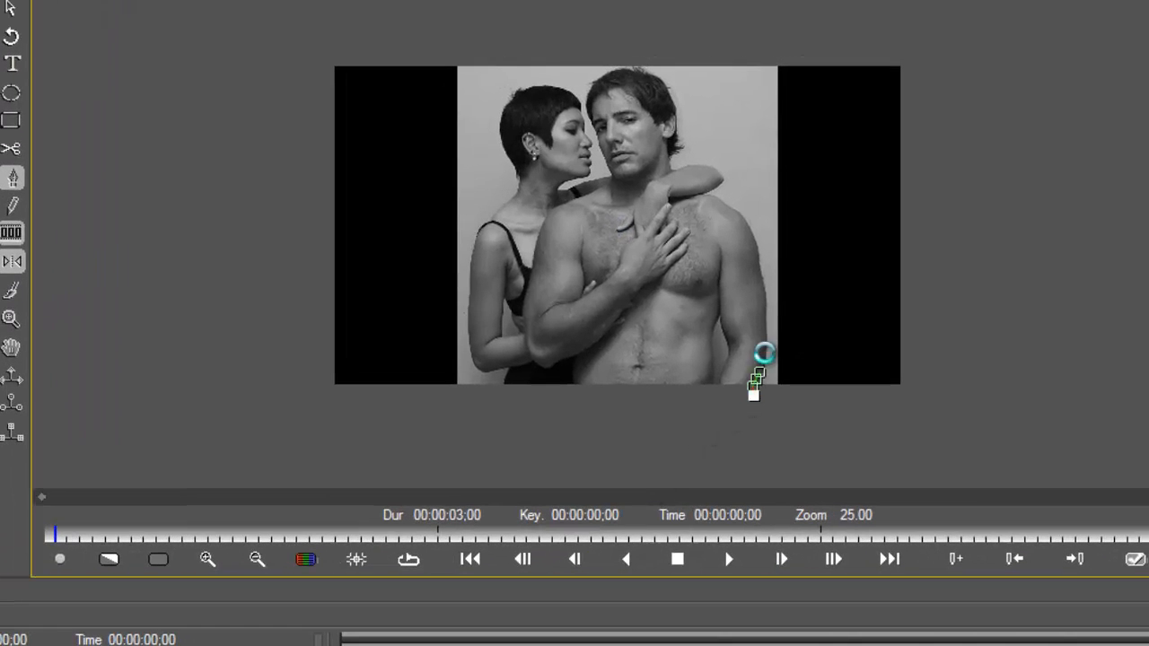
pyautogui.click(774, 307)
pyautogui.click(770, 279)
pyautogui.click(763, 246)
pyautogui.click(747, 224)
pyautogui.click(718, 194)
pyautogui.click(711, 172)
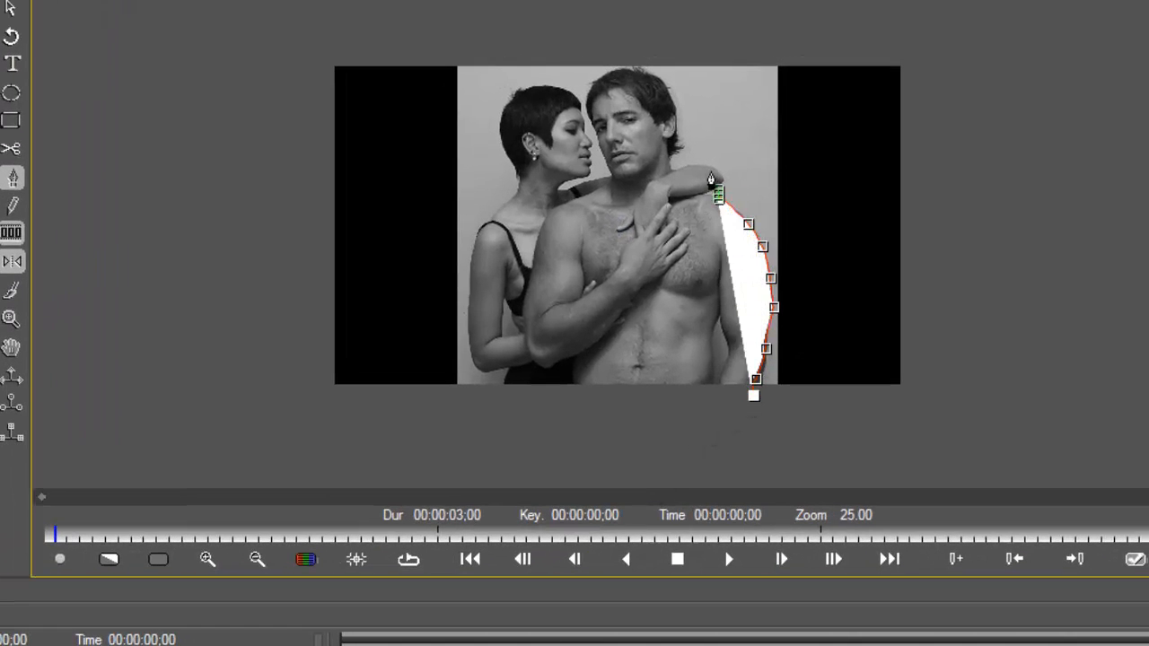
pyautogui.click(692, 163)
pyautogui.click(673, 150)
pyautogui.click(666, 105)
pyautogui.click(664, 80)
pyautogui.click(643, 69)
pyautogui.click(626, 74)
pyautogui.click(595, 80)
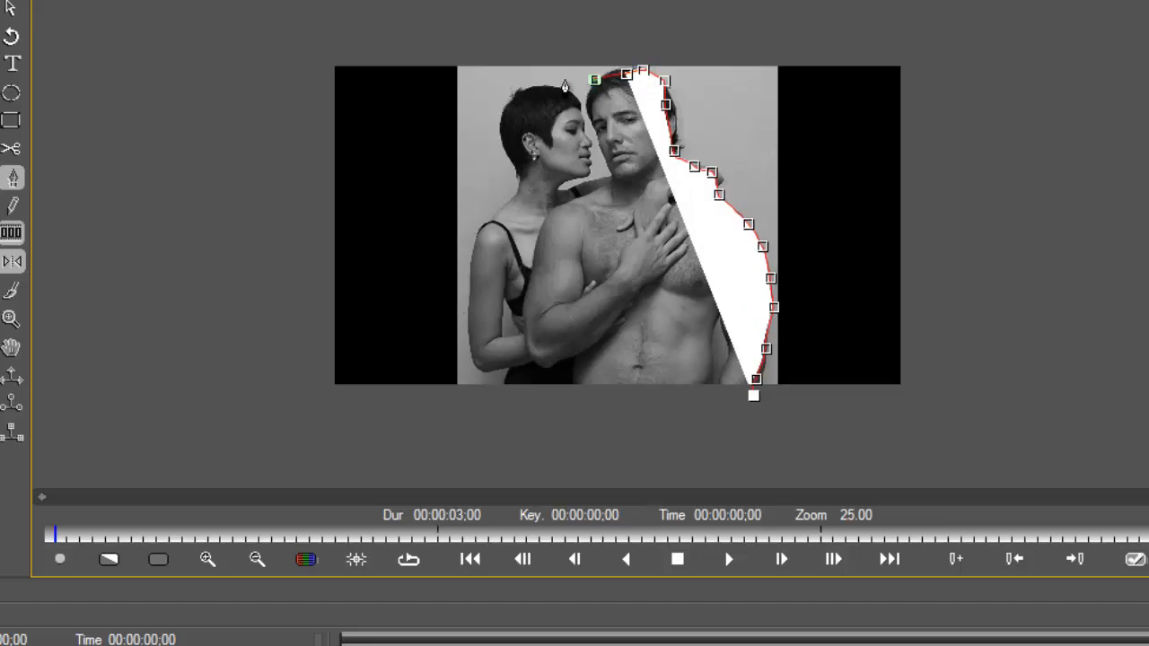
pyautogui.click(549, 80)
pyautogui.click(530, 80)
pyautogui.click(503, 136)
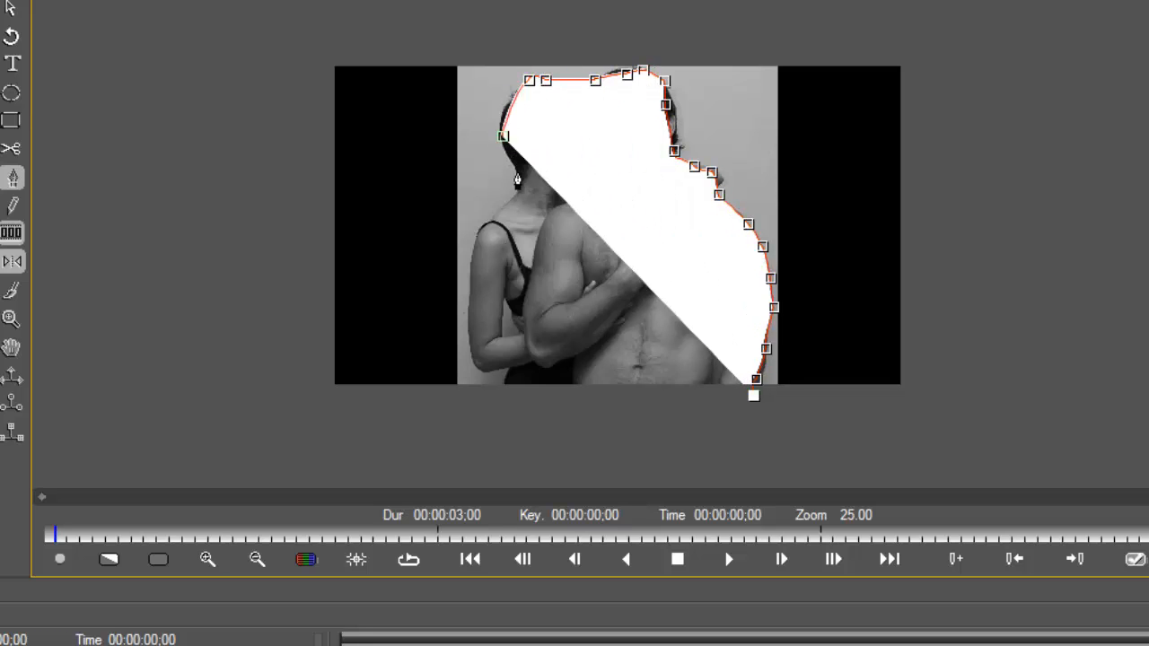
pyautogui.click(517, 173)
pyautogui.click(511, 194)
pyautogui.click(489, 221)
pyautogui.click(485, 237)
pyautogui.click(479, 263)
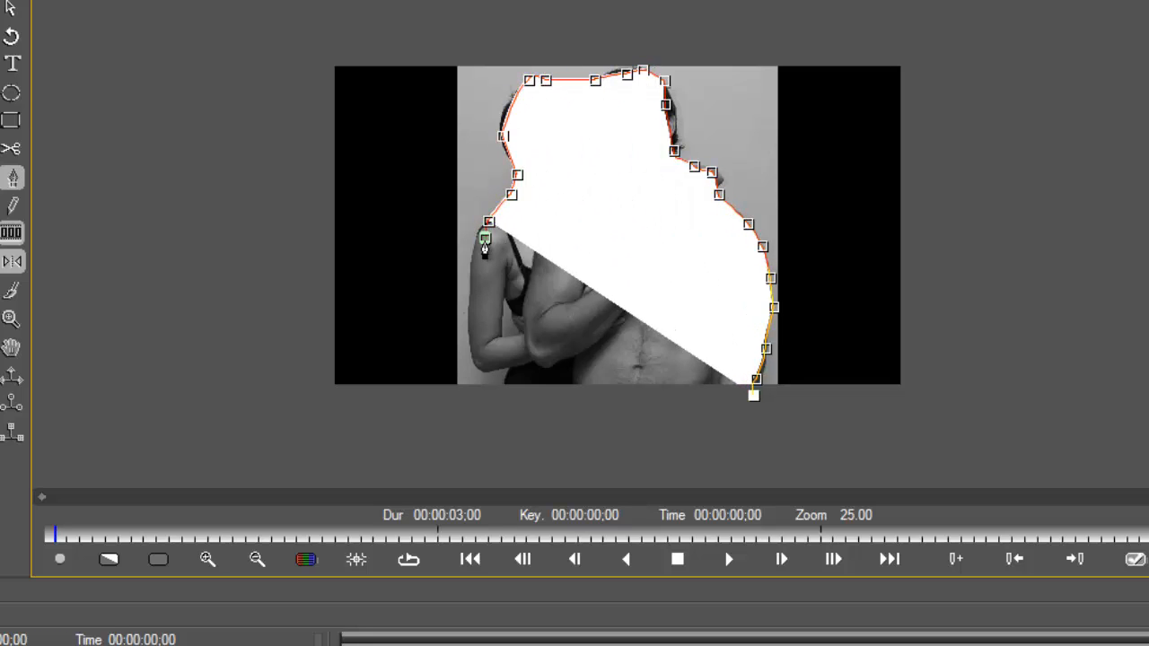
pyautogui.click(479, 317)
pyautogui.click(476, 342)
pyautogui.click(479, 365)
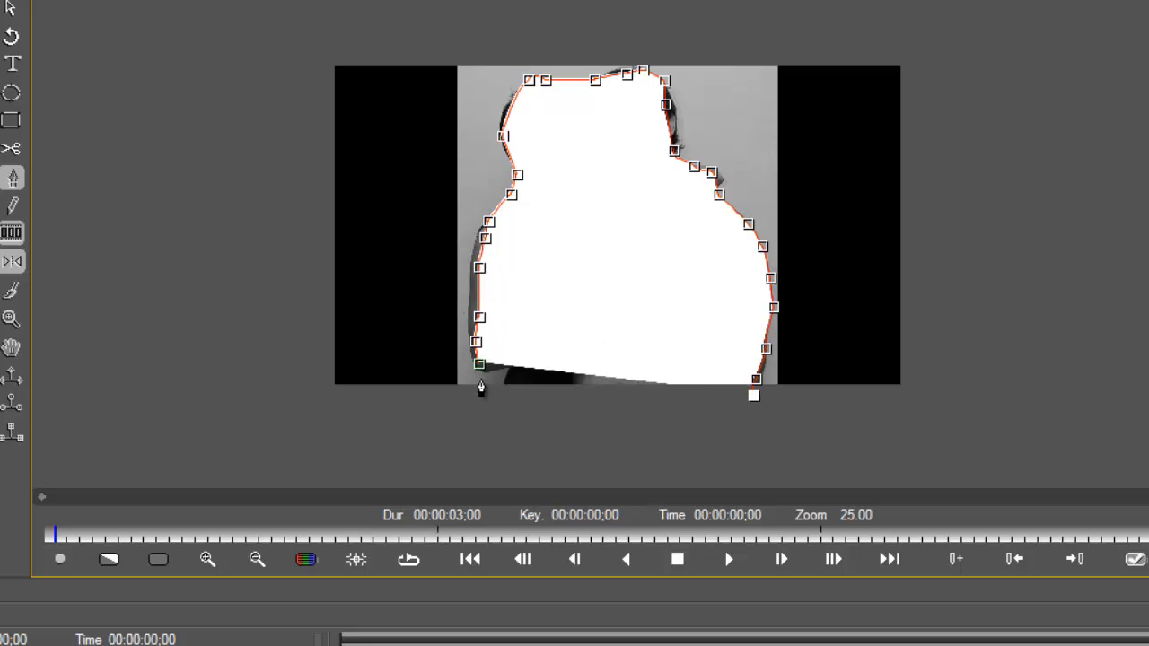
pyautogui.click(482, 383)
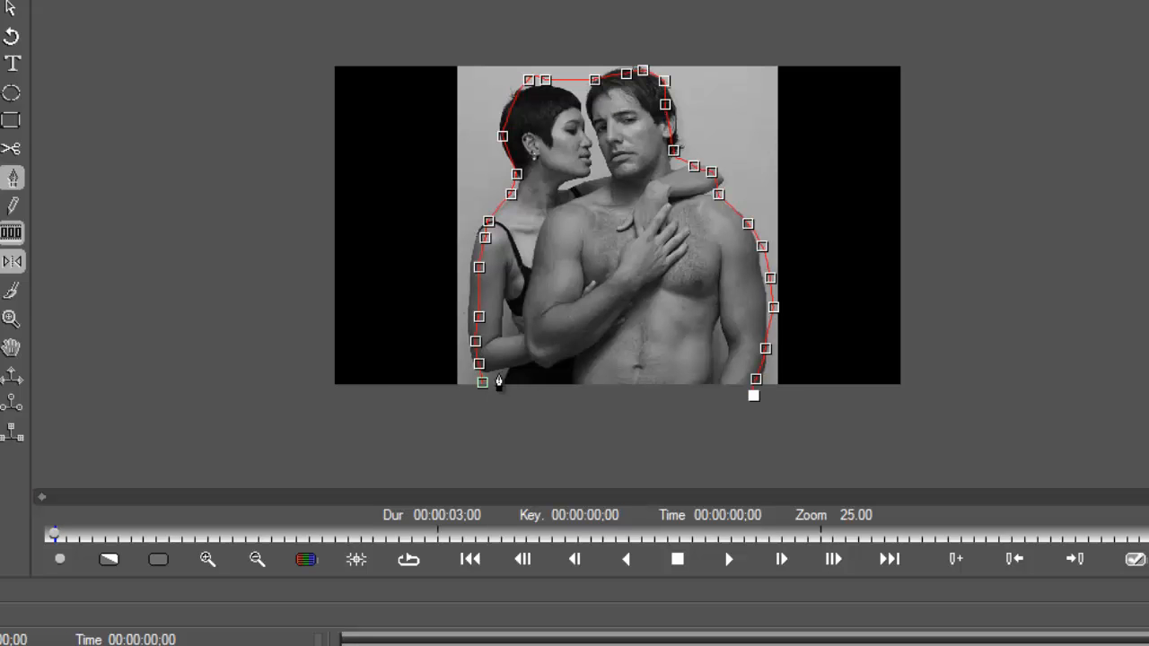
# Draw a small closed contour around the gap between the woman's arm and her waist
pyautogui.scroll(2, 538, 378)
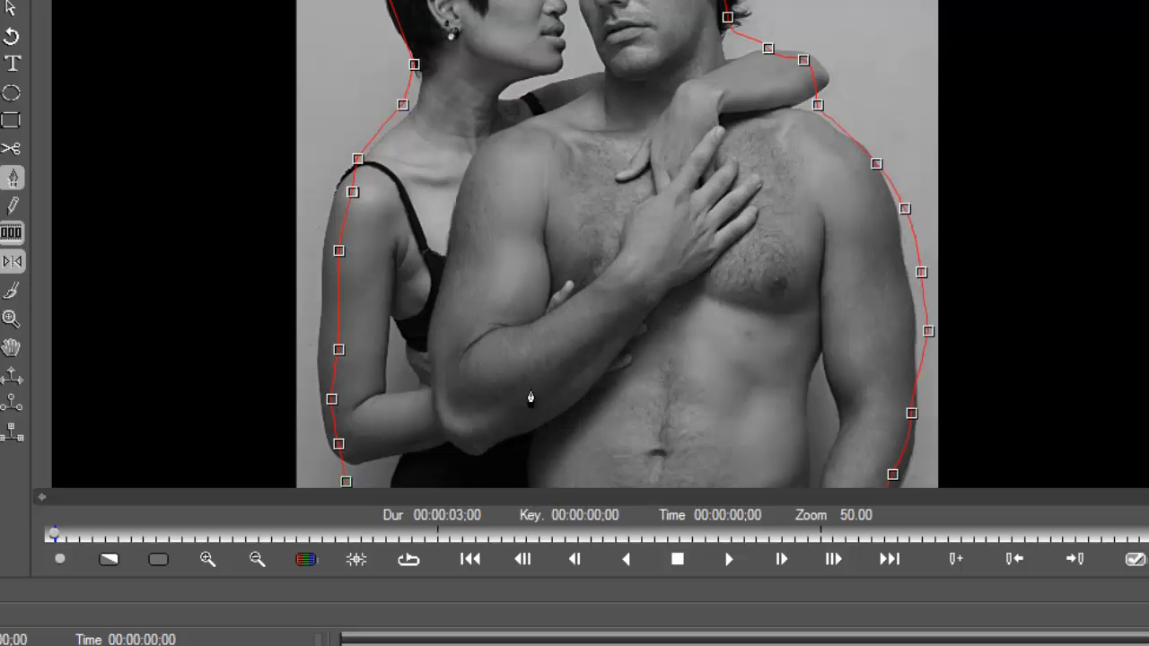
pyautogui.click(400, 339)
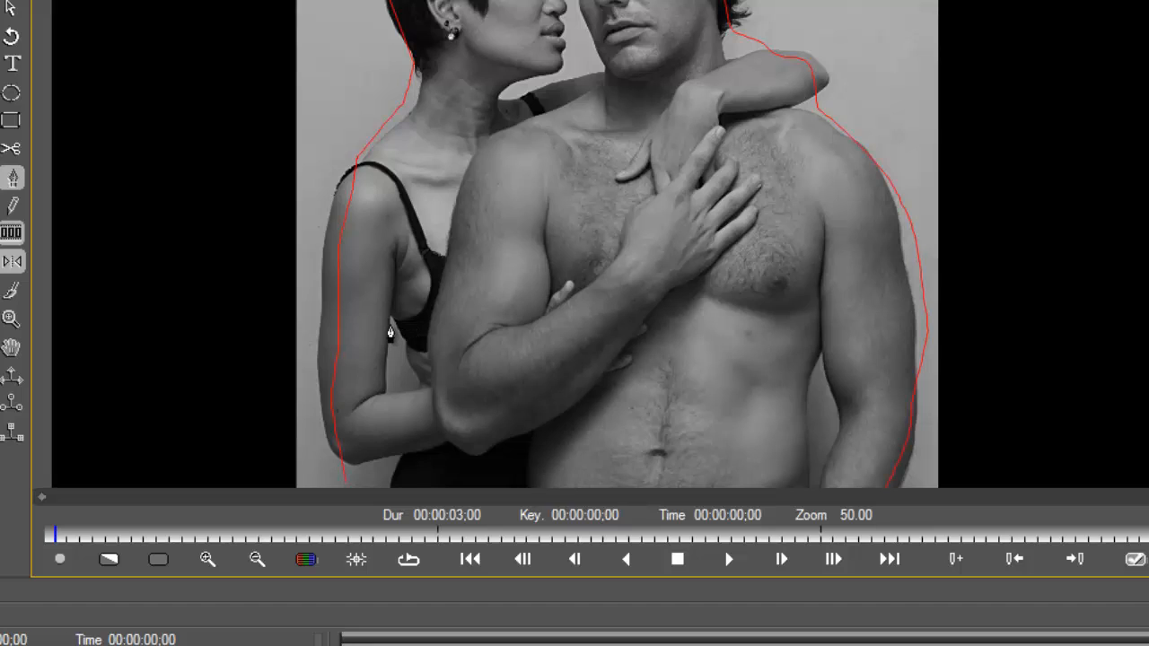
pyautogui.click(389, 318)
pyautogui.moveTo(387, 385); pyautogui.dragTo(420, 386)
pyautogui.click(410, 364)
pyautogui.click(410, 345)
pyautogui.click(390, 319)
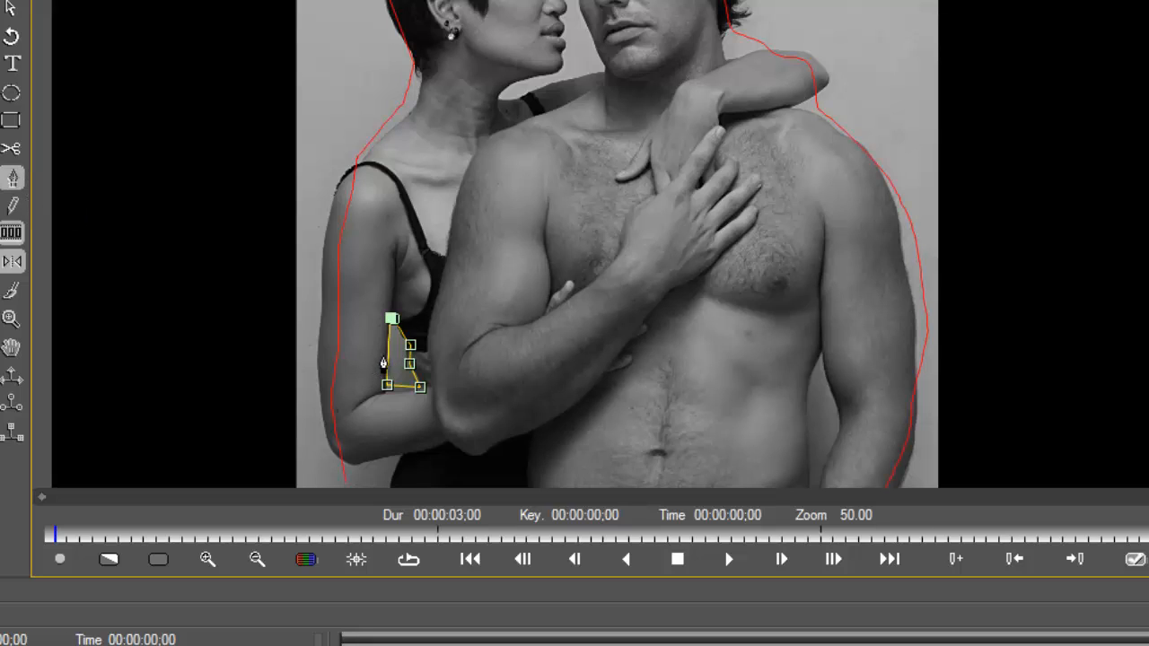
# Select the couple's outline together with the arm gap contour and combine their contours
pyautogui.click(335, 340)
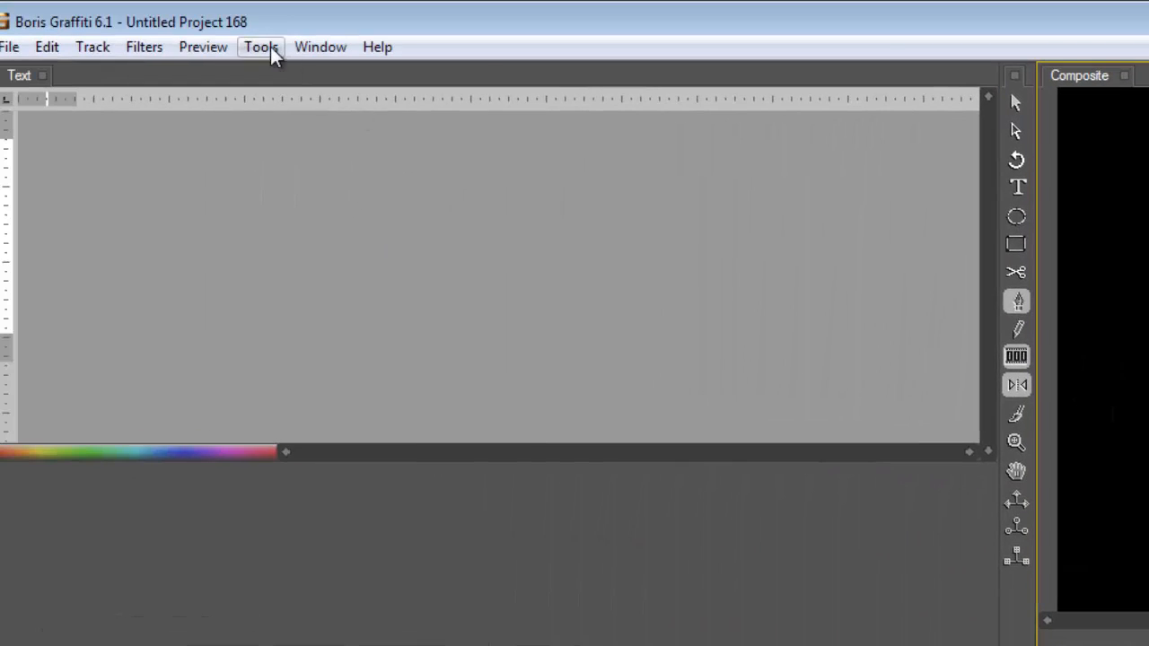
pyautogui.click(271, 47)
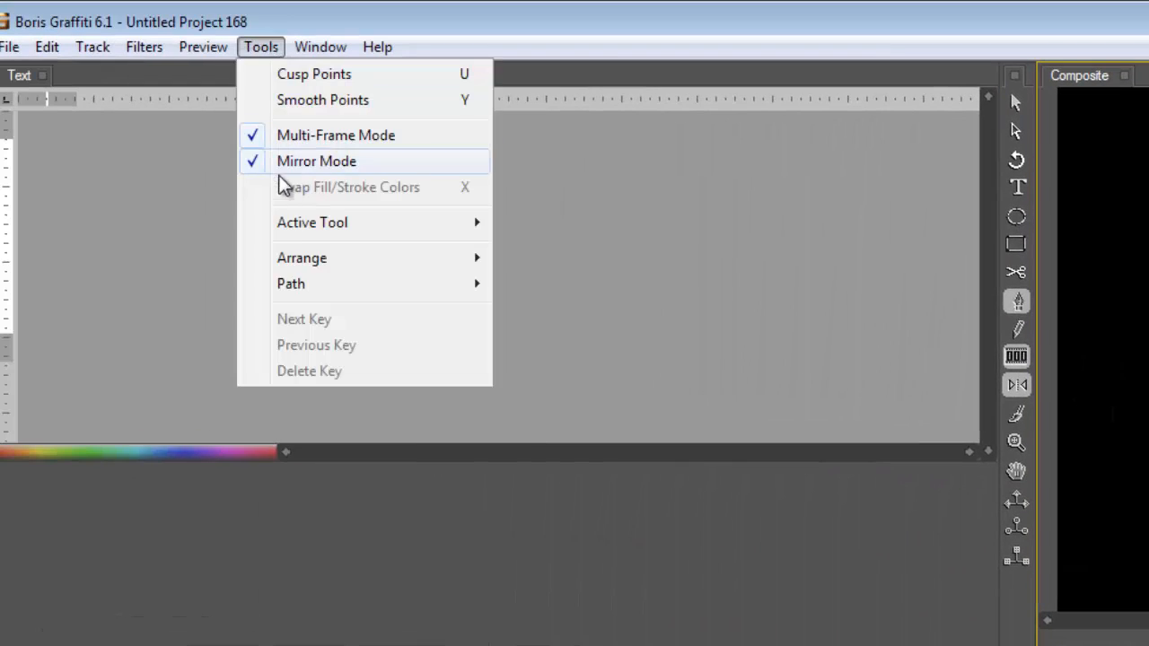
pyautogui.moveTo(338, 282)
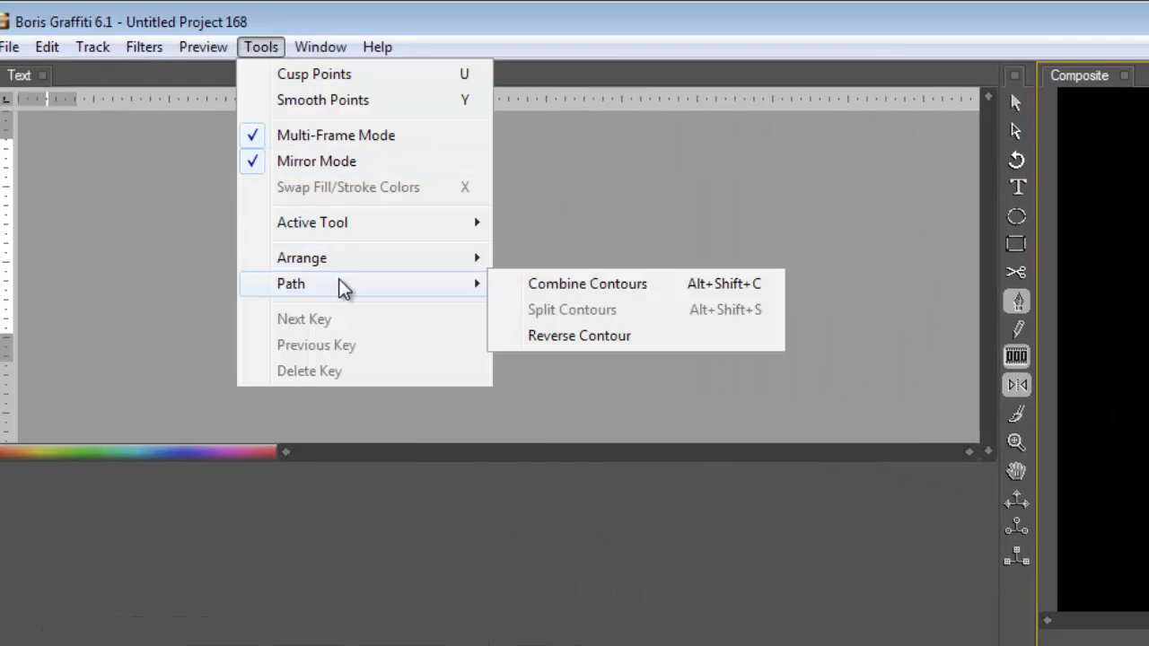
pyautogui.click(570, 287)
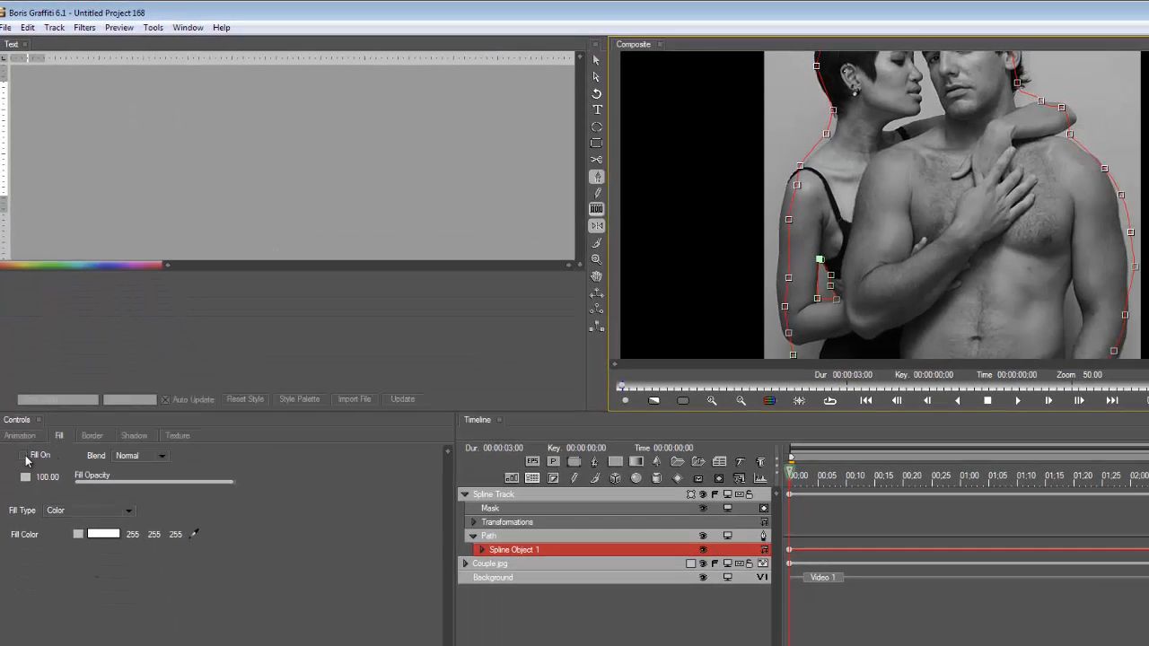
# Turn on the fill of the combined path and apply the effect, returning to Corel VideoStudio
pyautogui.click(23, 457)
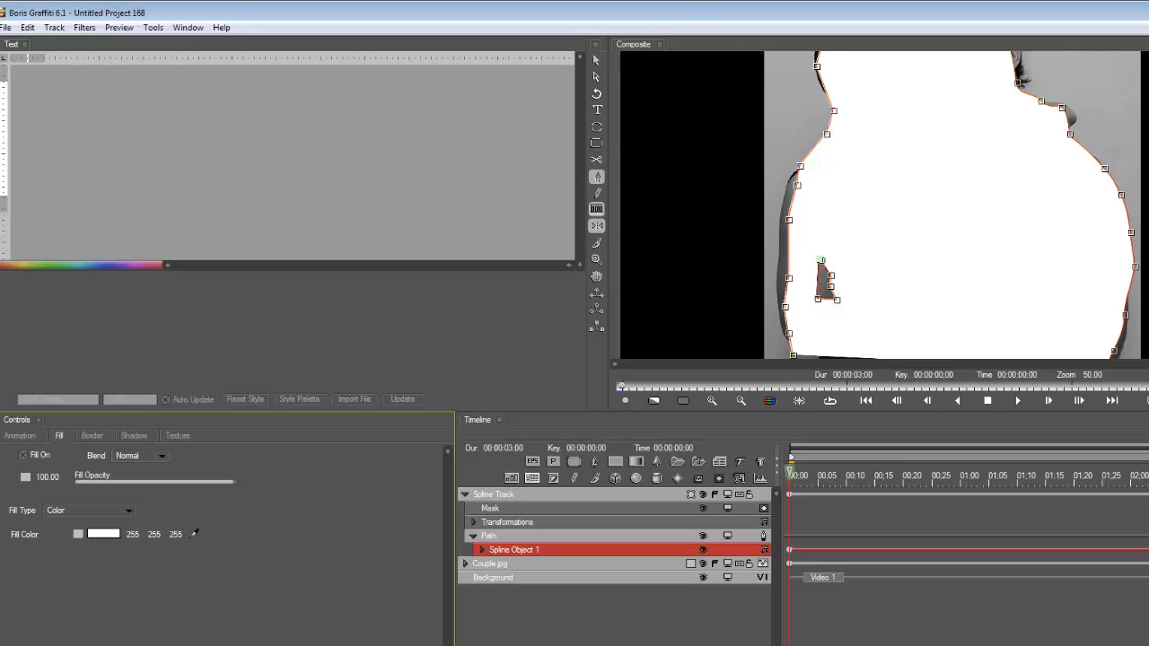
pyautogui.click(1144, 642)
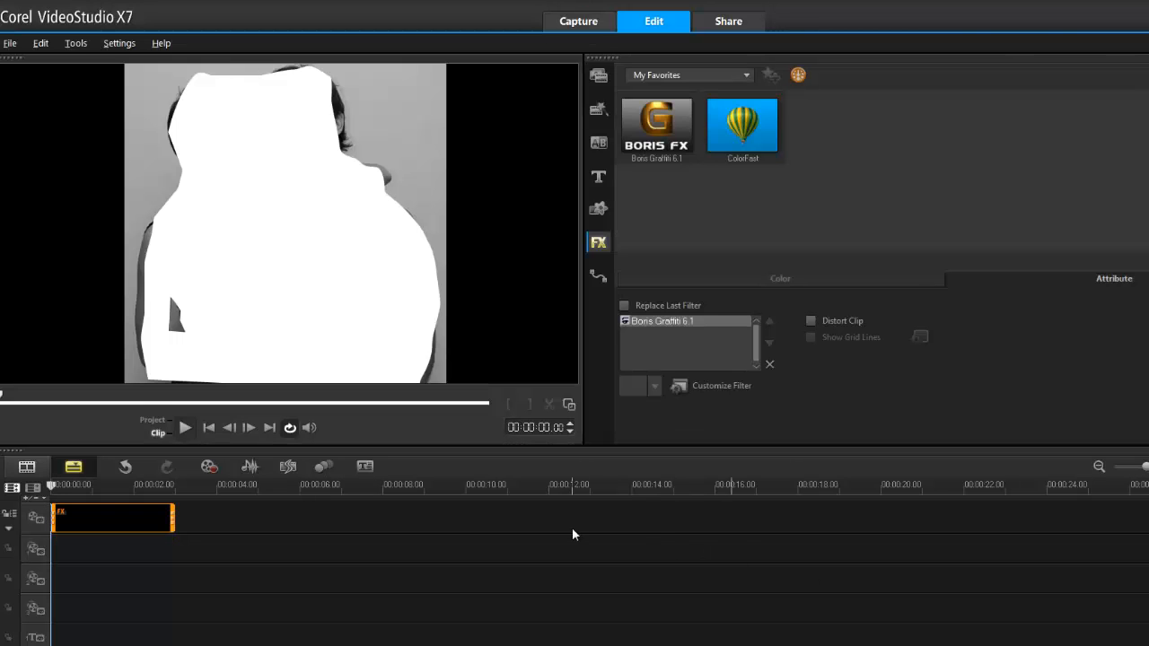